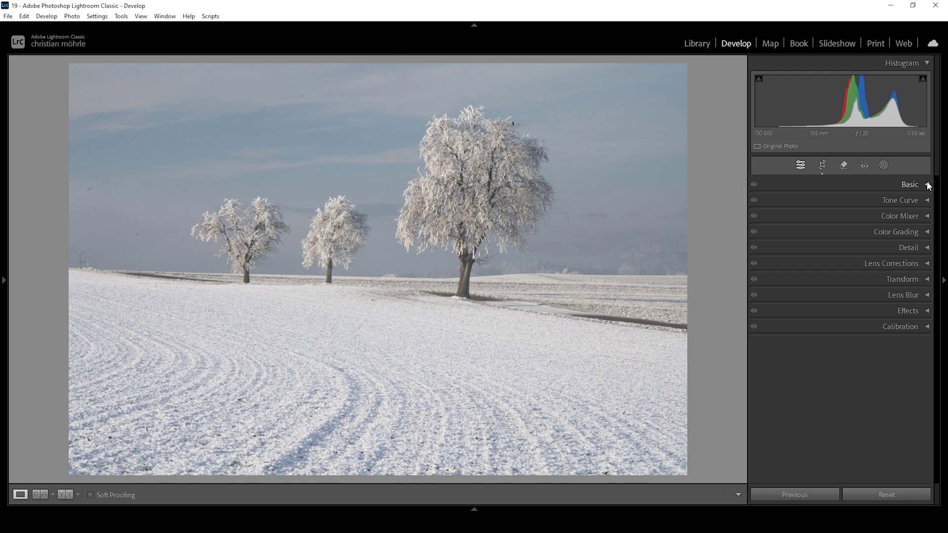
Expand the Basic panel to check its defaults (As Shot, tones at zero), then collapse it.
click(911, 184)
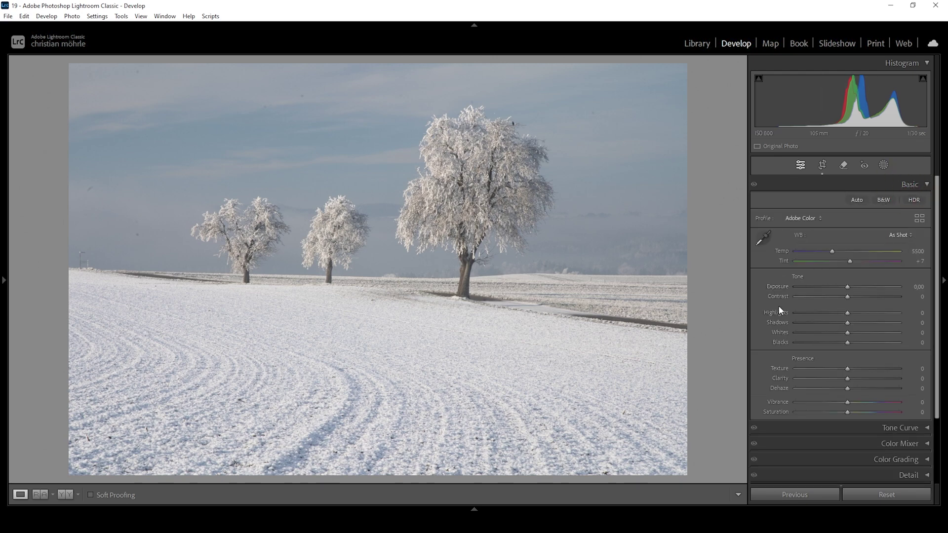
click(921, 186)
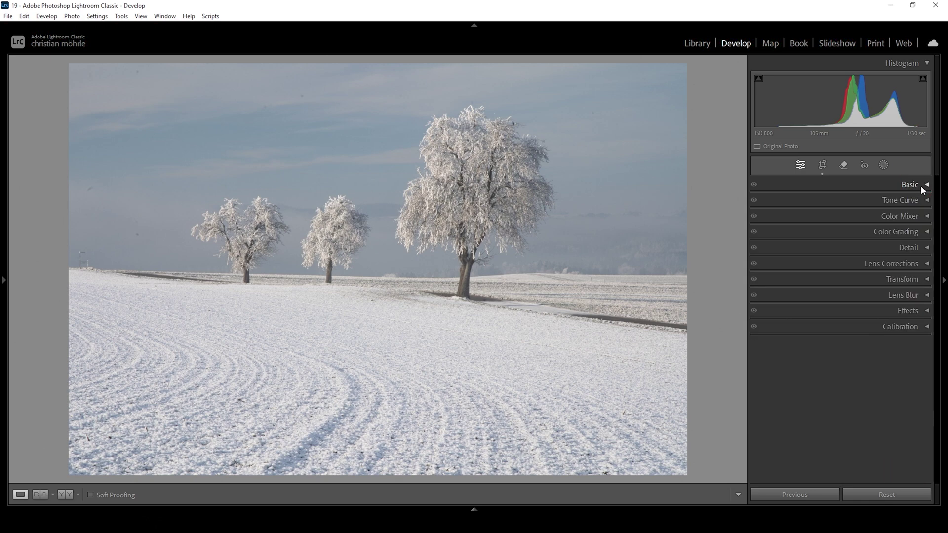
Open Tone Curve, try and reset the parametric Highlights region, then switch to a straight Point Curve.
click(848, 206)
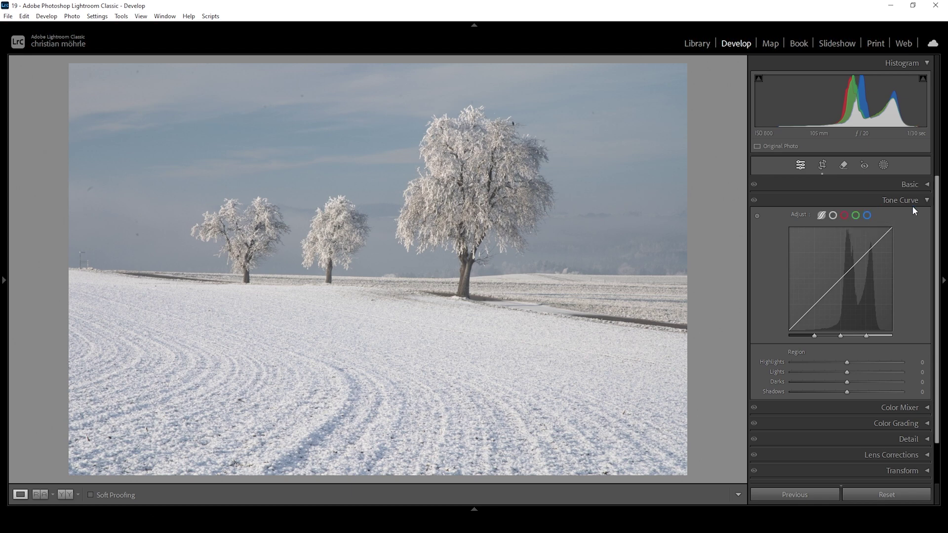
click(834, 216)
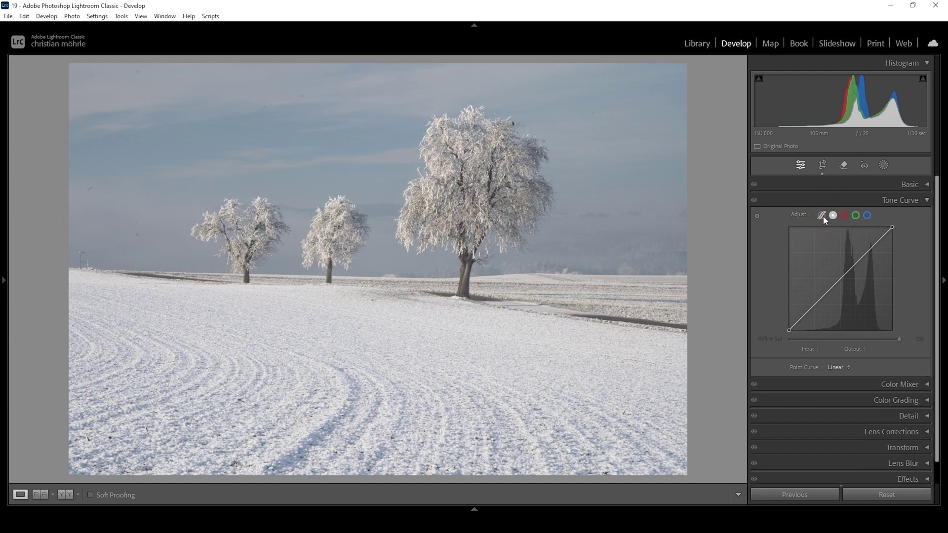
click(822, 215)
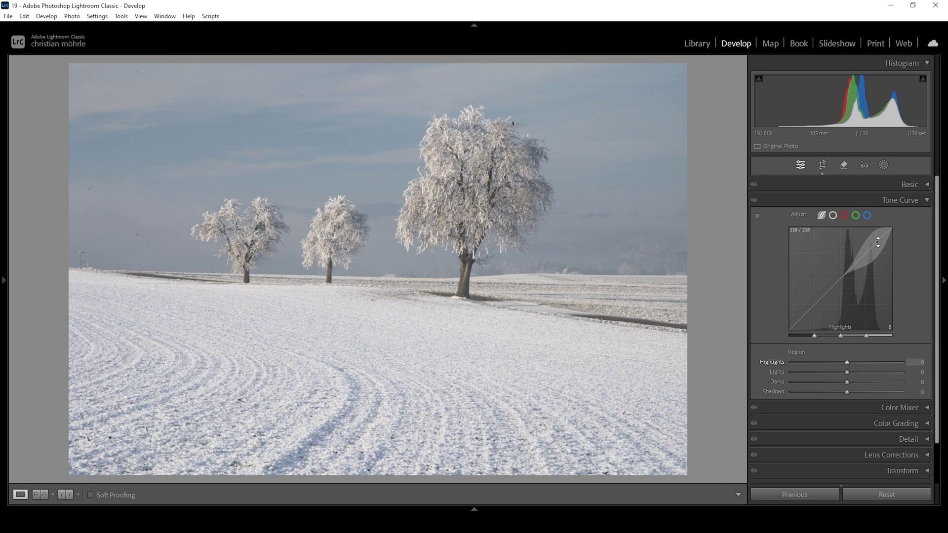
mouse_move(878, 242)
mouse_down()
mouse_move(878, 230)
mouse_move(878, 238)
mouse_up()
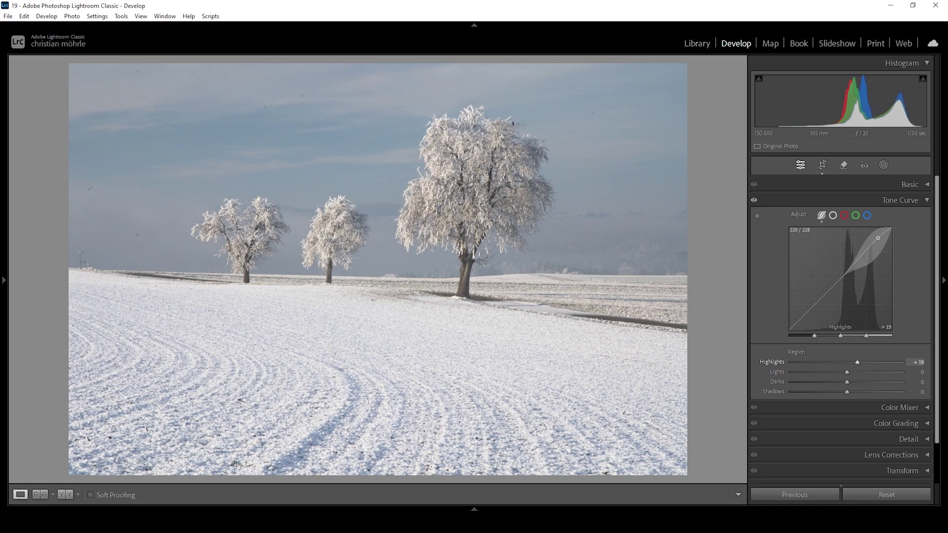
double_click(877, 242)
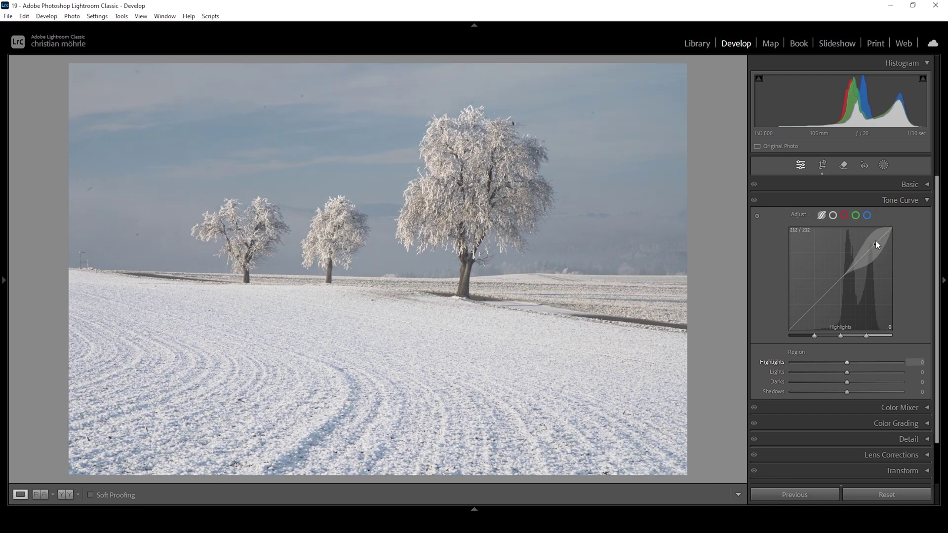
click(834, 217)
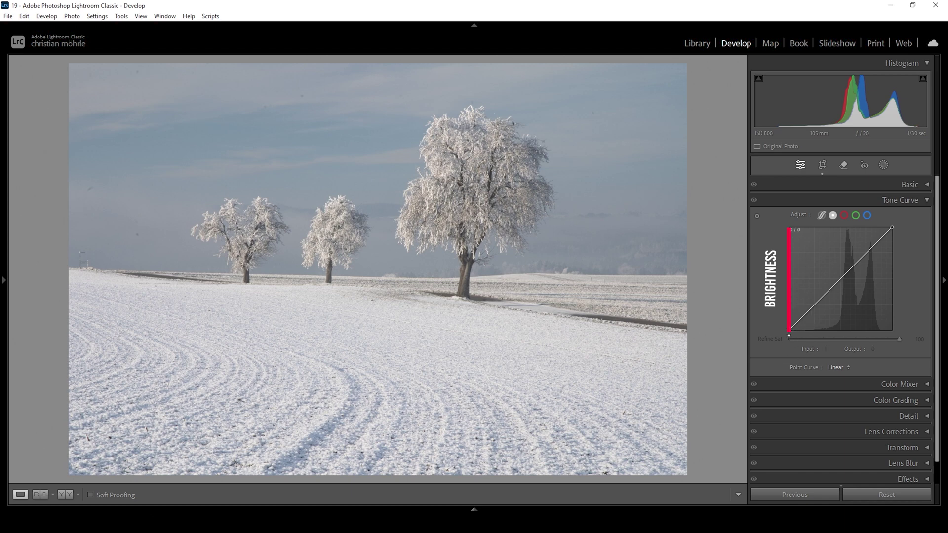
drag(789, 331, 780, 218)
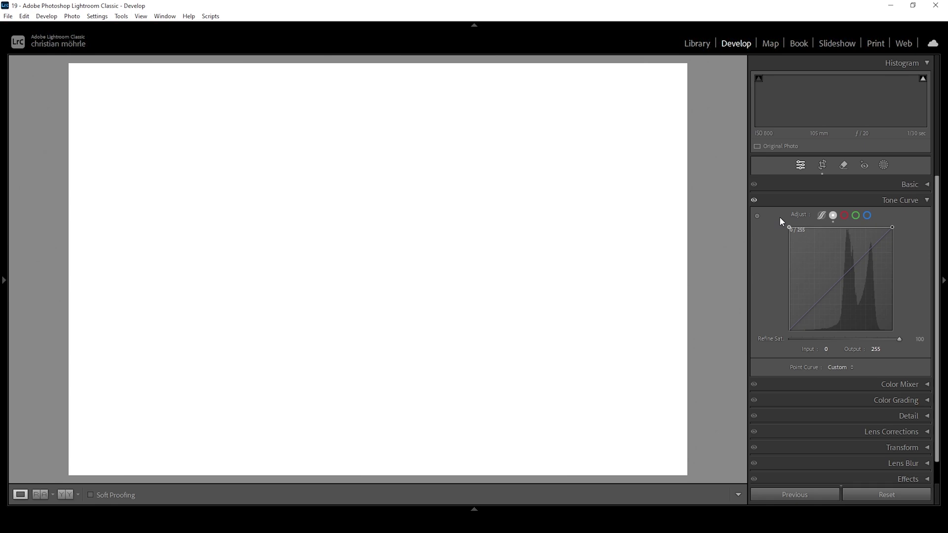
key(ctrl+z)
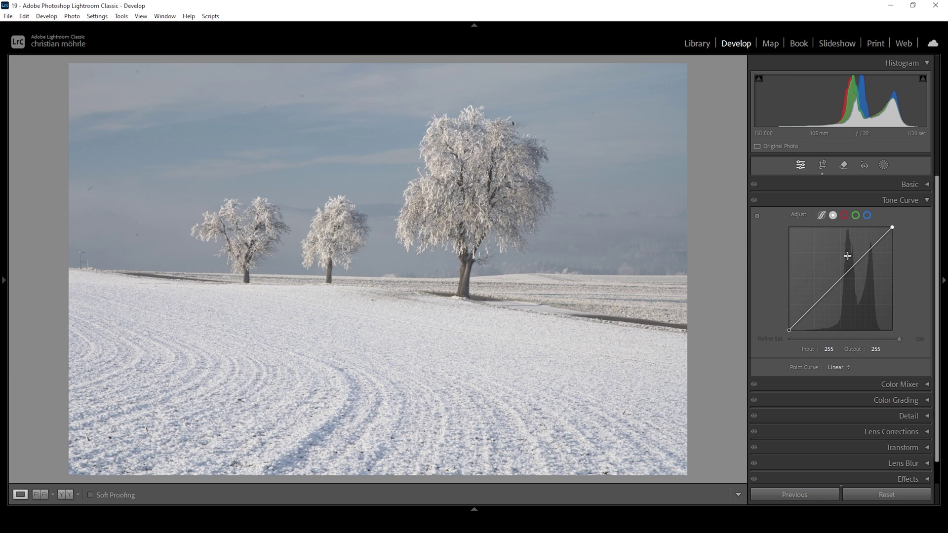
Add an upper-tone curve point and raise it from 196 to 226 to brighten the snow.
click(871, 248)
drag(872, 249, 872, 242)
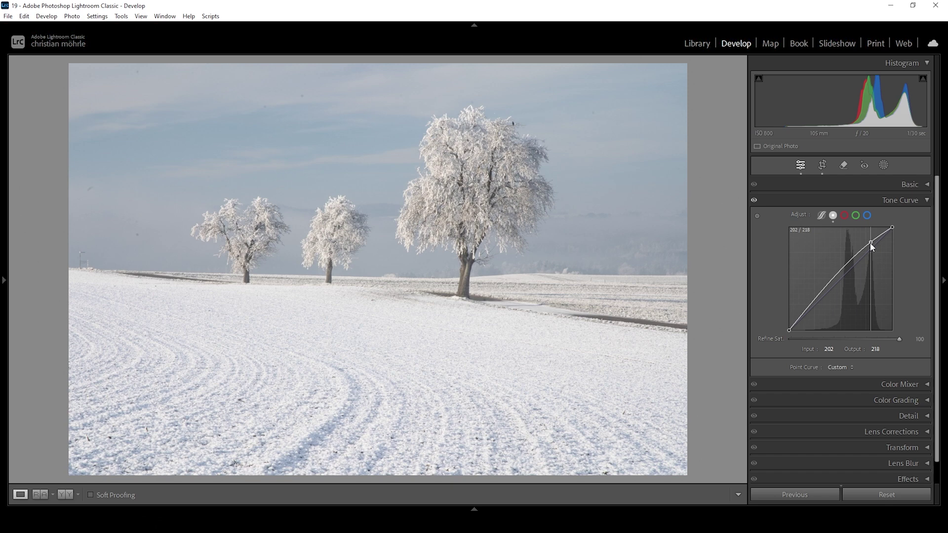
drag(871, 243, 869, 239)
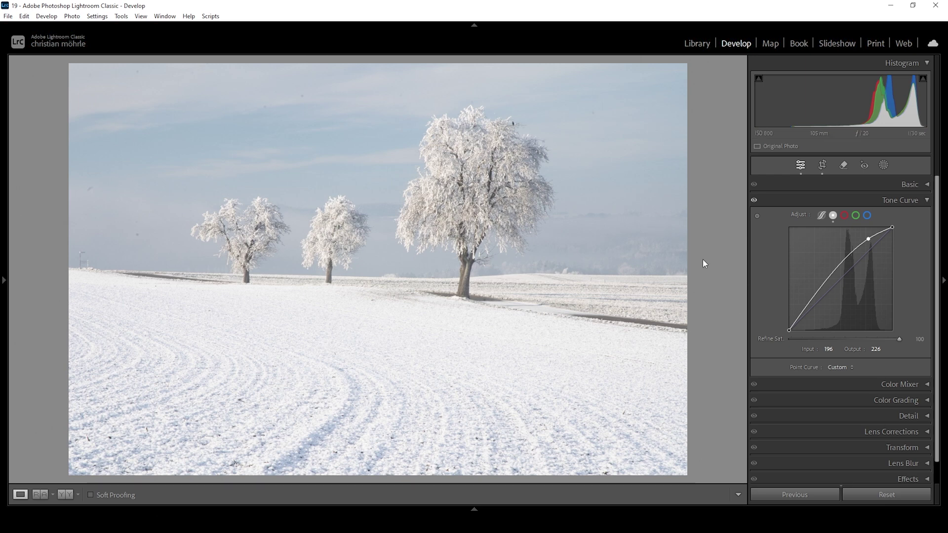
Add a midtone curve point and pull it down to 127/134 for more contrast.
click(841, 264)
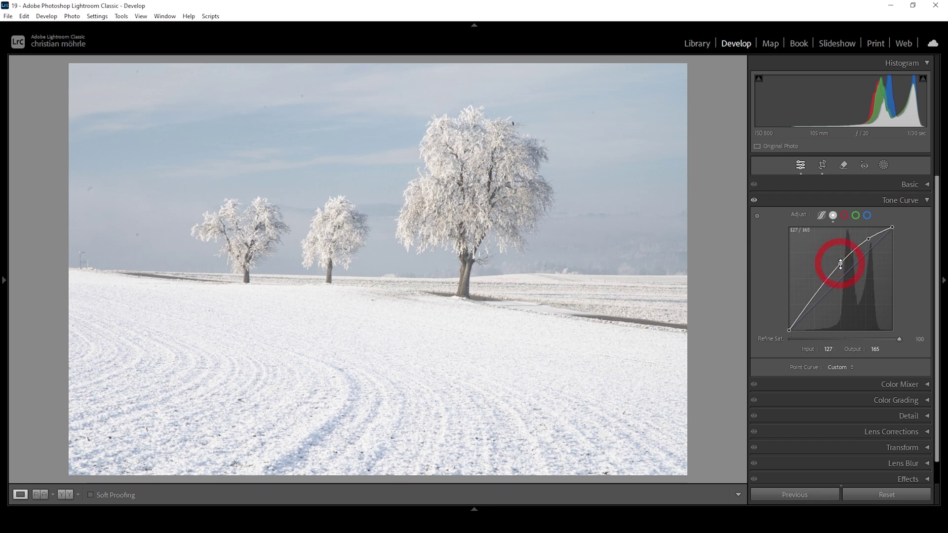
drag(841, 264, 842, 278)
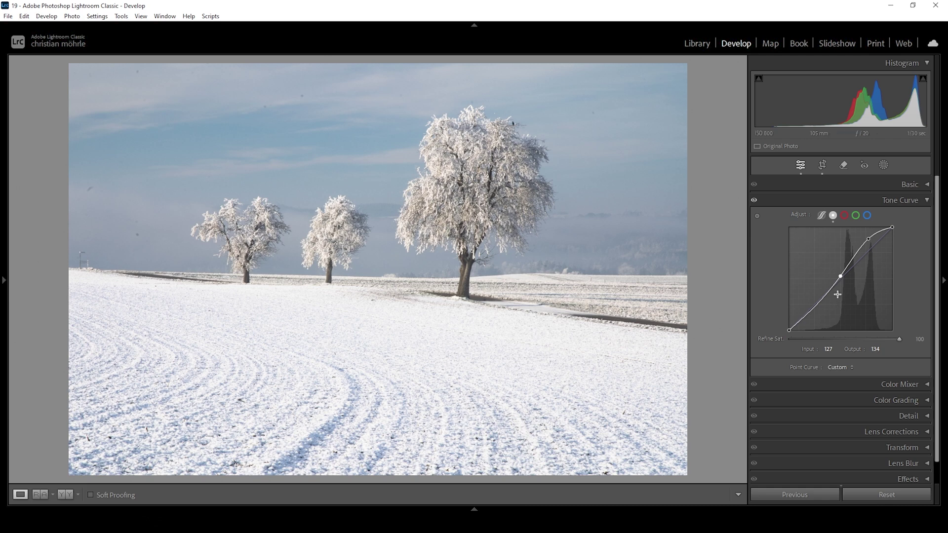
Lift the curve's black point for faded shadows and add a shadow point at 65/67.
click(789, 330)
drag(789, 331, 785, 318)
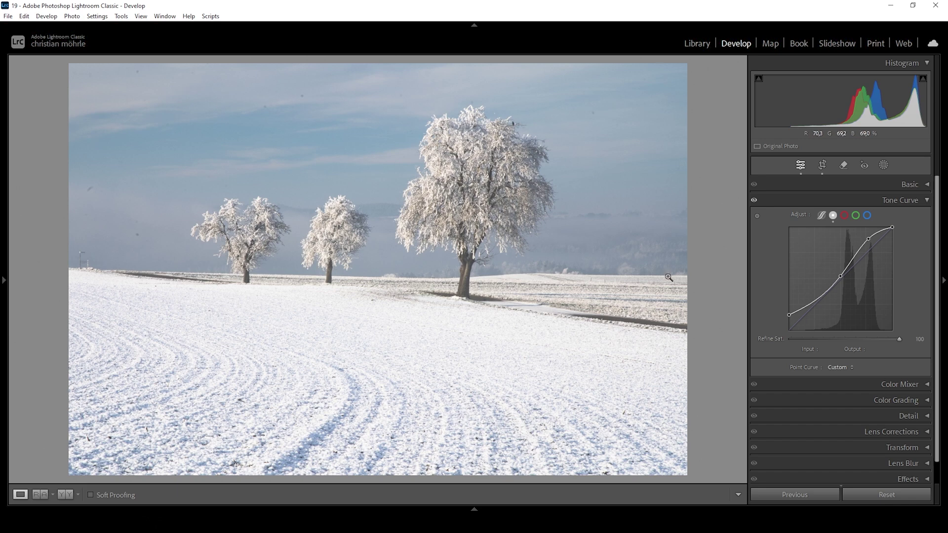
click(815, 302)
drag(815, 302, 818, 300)
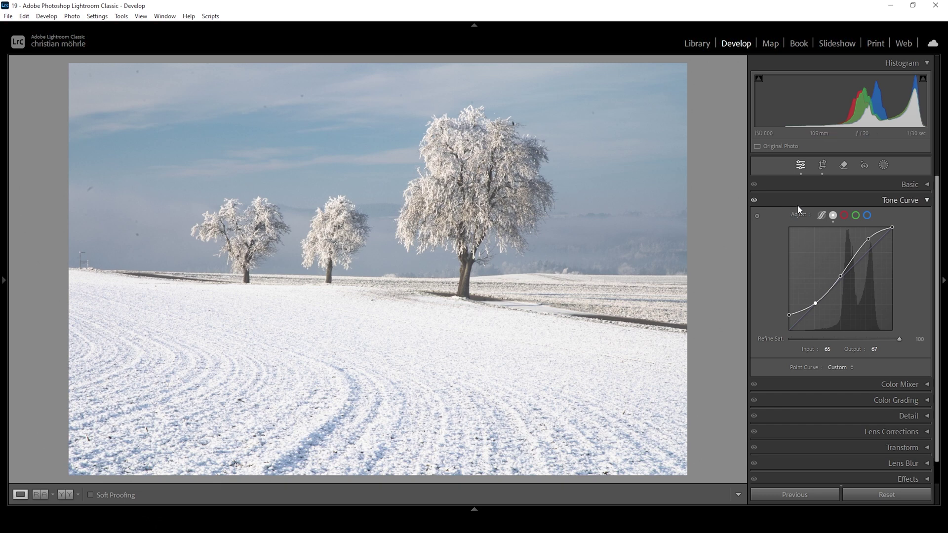
click(755, 202)
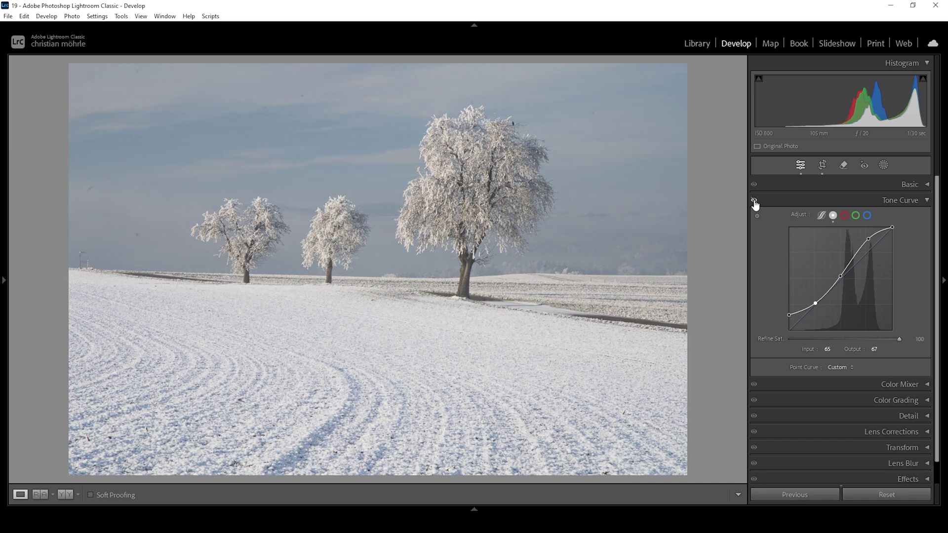
click(755, 202)
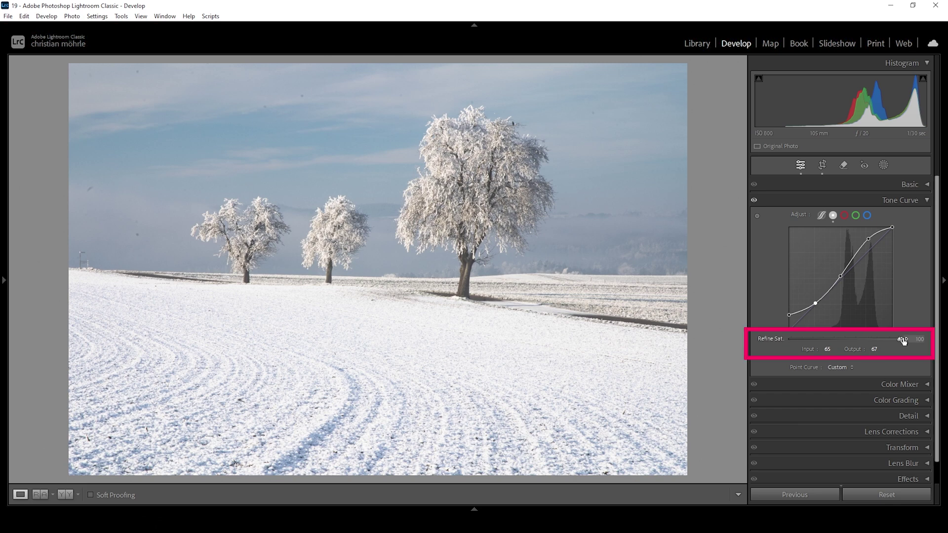
Drop the tone curve's Refine Saturation to 0, then bring it back up to 52.
drag(882, 342, 858, 345)
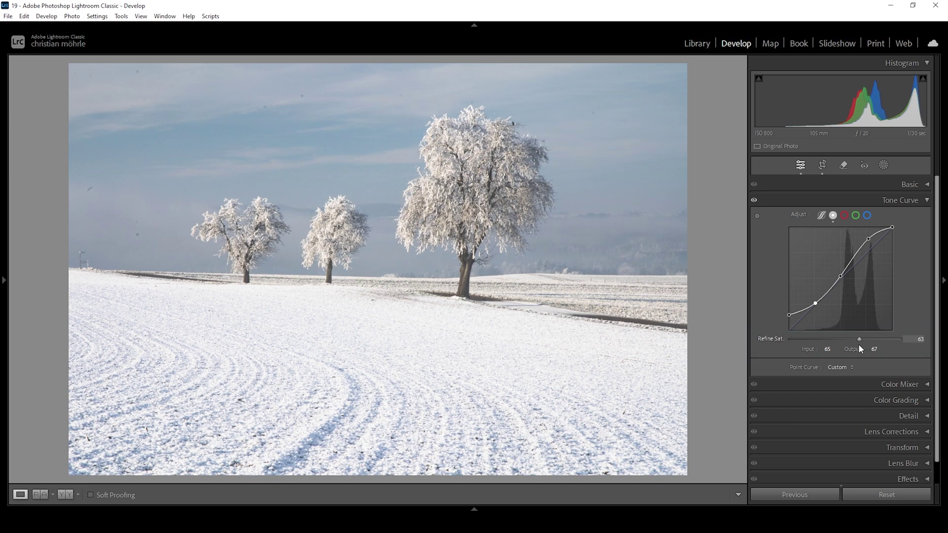
drag(796, 351, 715, 357)
drag(791, 339, 856, 345)
drag(847, 346, 847, 346)
Expand the Basic panel and apply the Adobe Standard profile.
click(928, 185)
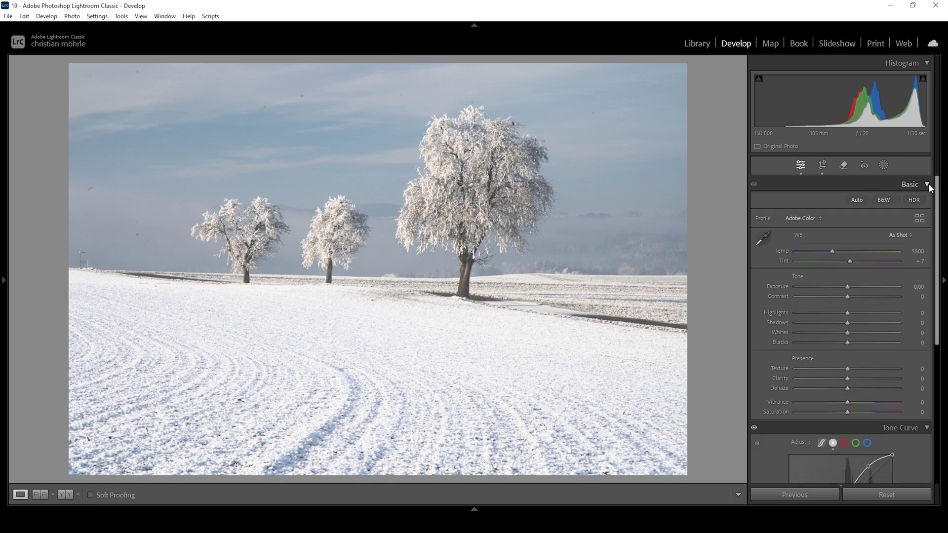
click(821, 219)
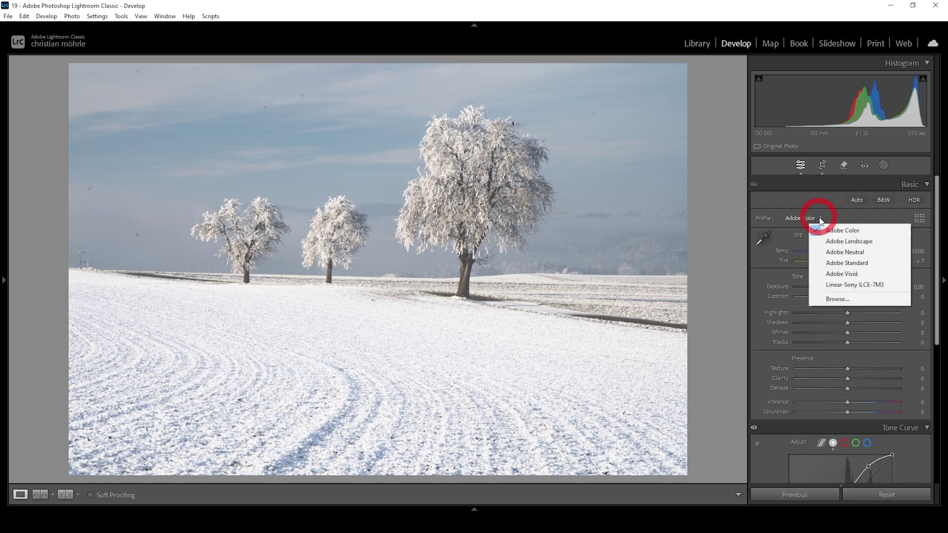
click(845, 264)
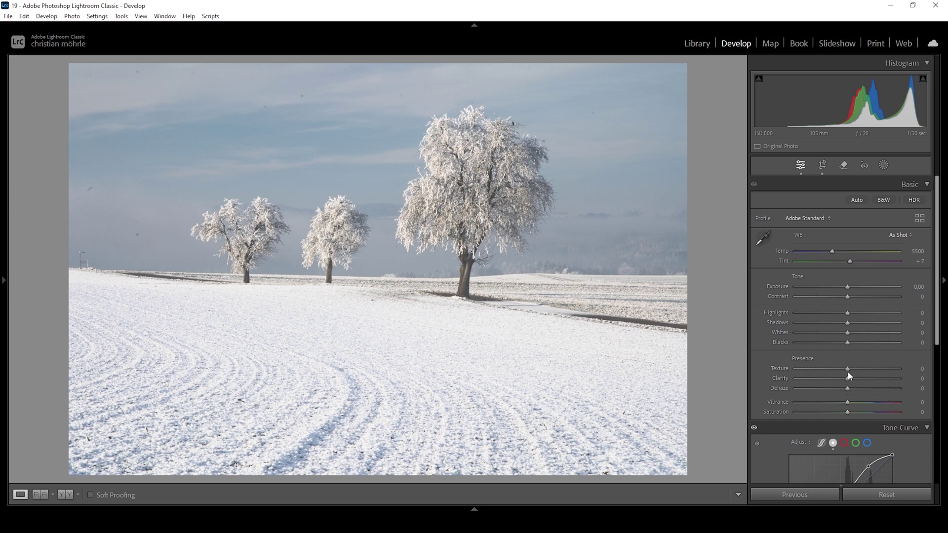
Set Texture to +8, Clarity to −15 and Dehaze to −17.
drag(848, 371, 852, 369)
drag(846, 378, 840, 378)
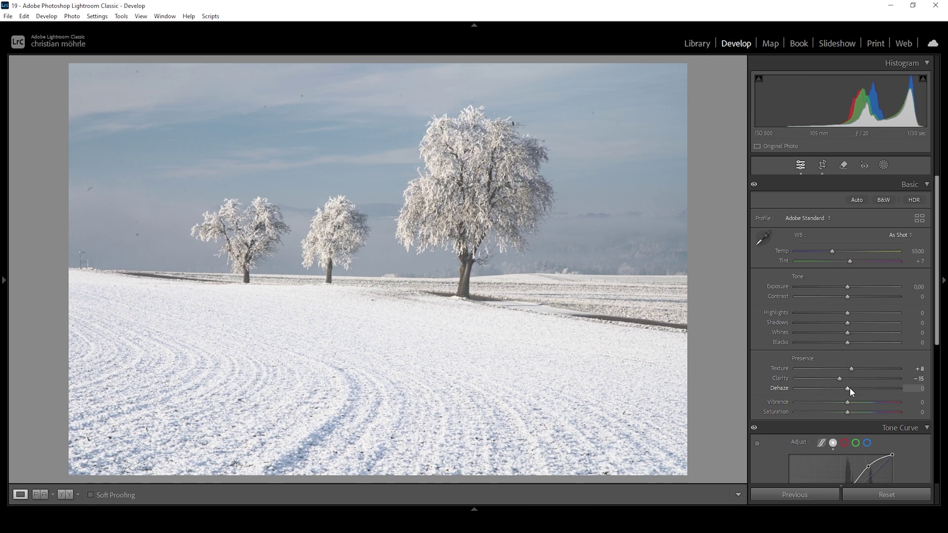
drag(849, 388, 840, 388)
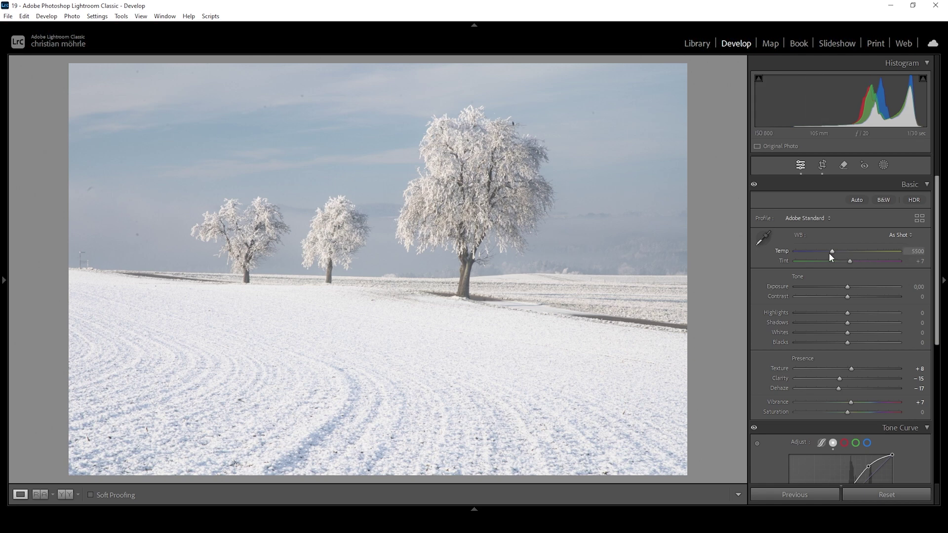
Warm Temp to 5762, collapse the adjustment panels, and show Before/After side by side.
drag(834, 254, 836, 255)
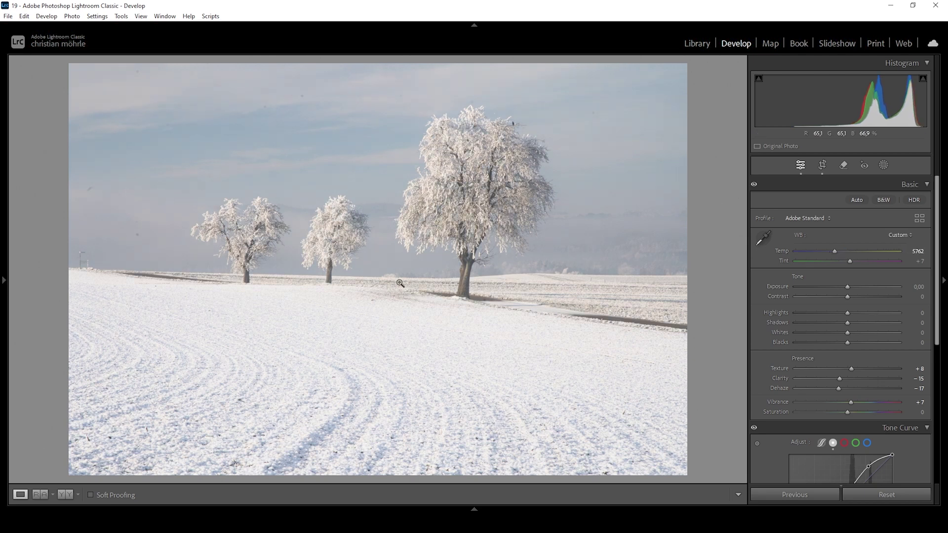
ctrl+click(927, 185)
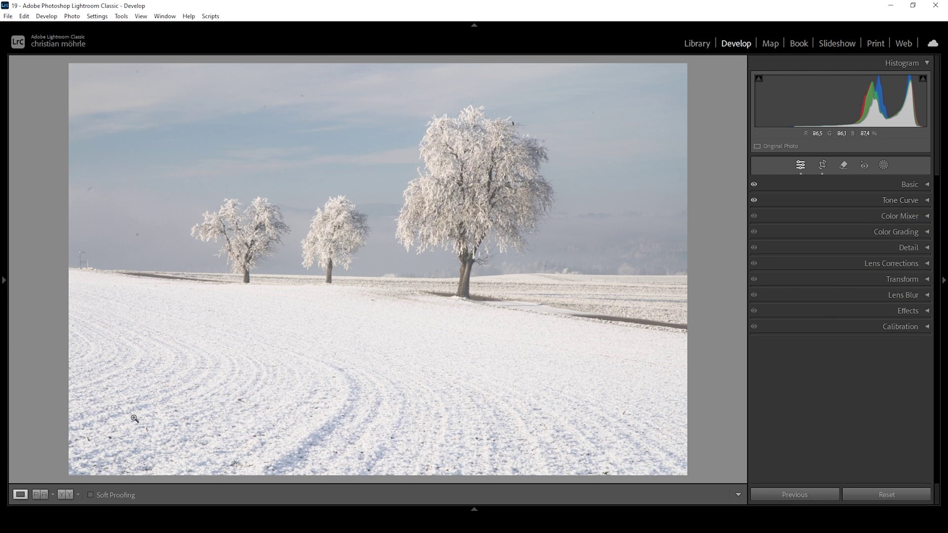
click(66, 495)
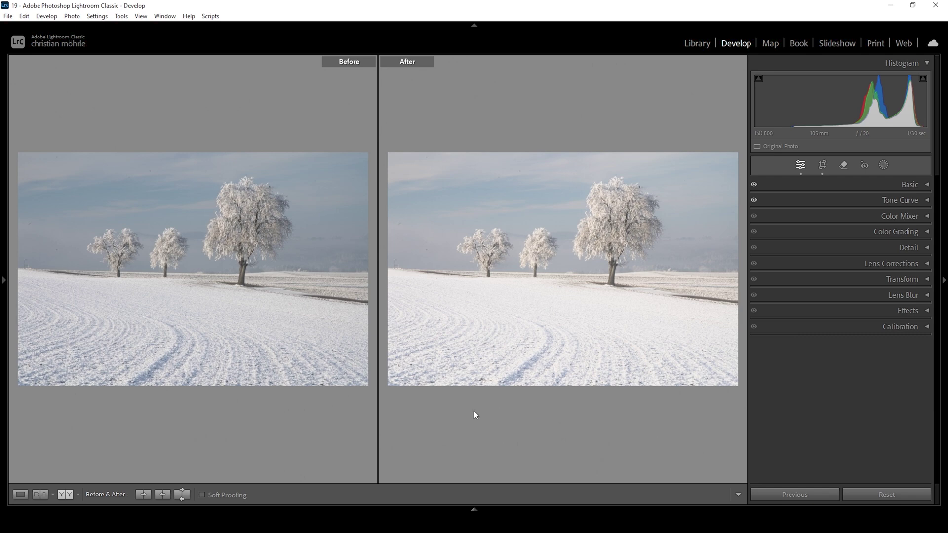
Return to the single Loupe view of the edited photo and open the Masking tools.
click(20, 494)
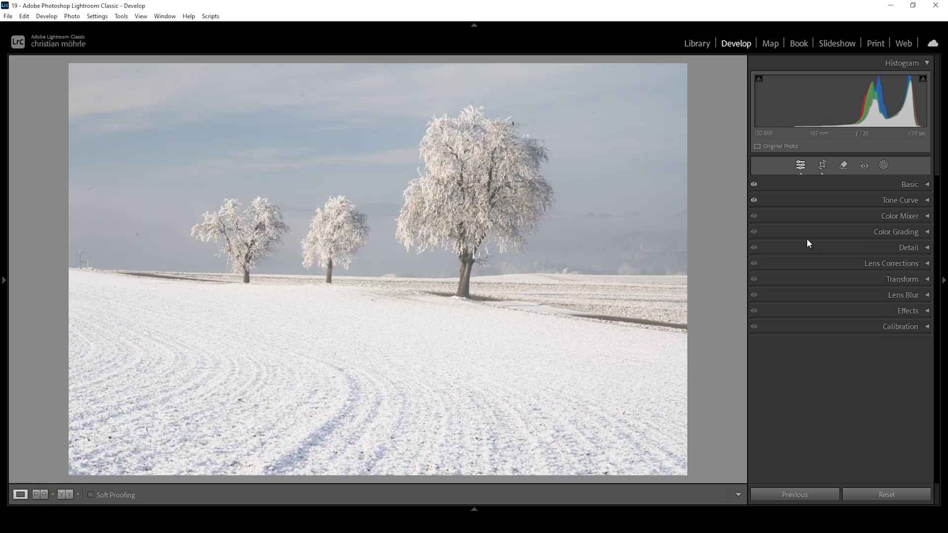
click(884, 165)
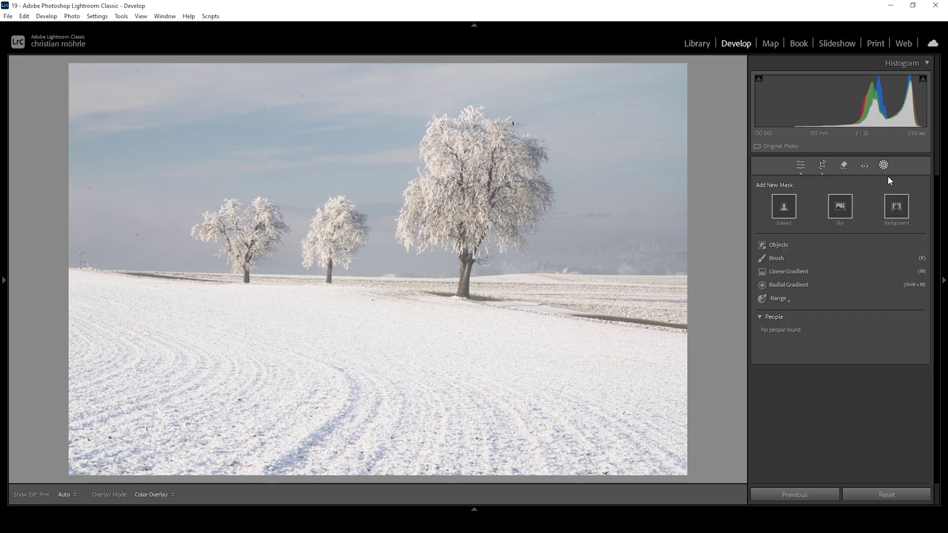
Create a Color Range mask sampled from the blue sky, with Refine at about 62.
click(784, 300)
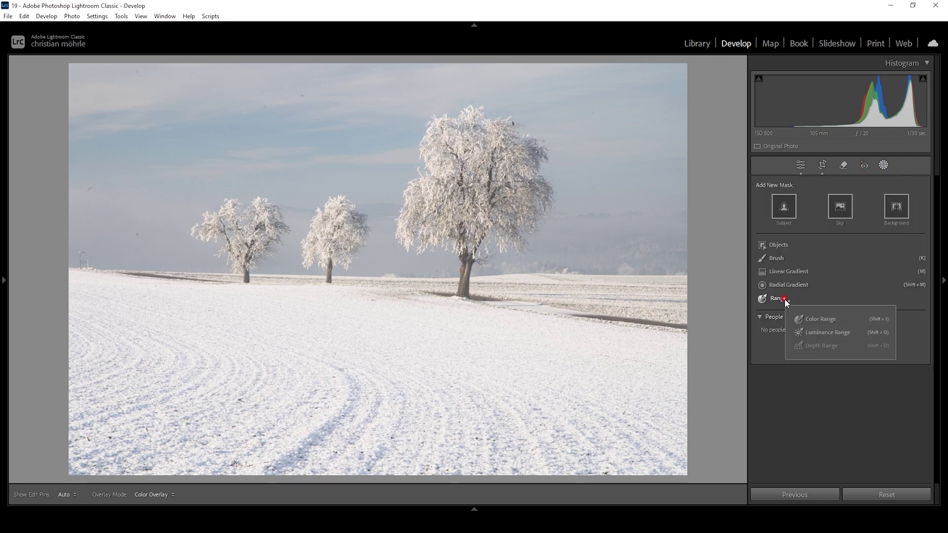
click(814, 318)
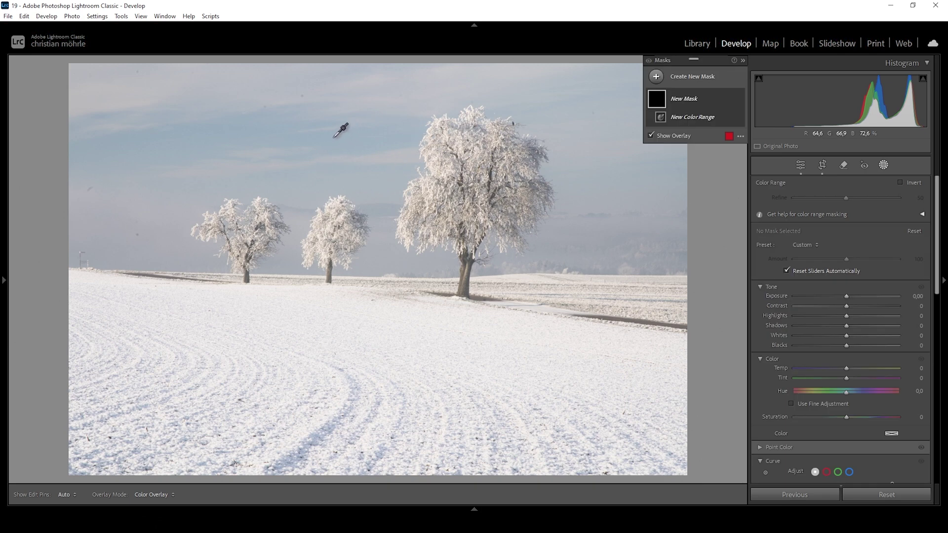
click(336, 140)
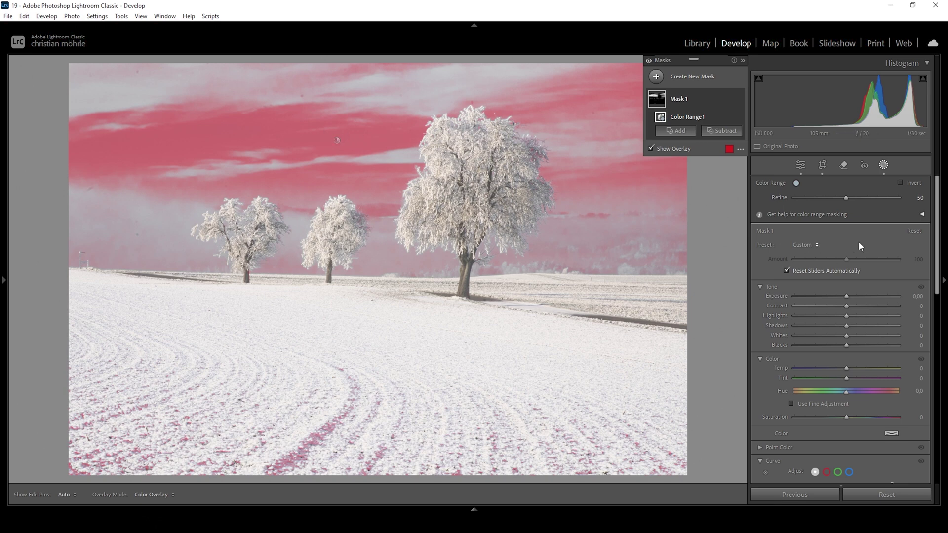
drag(847, 201, 858, 200)
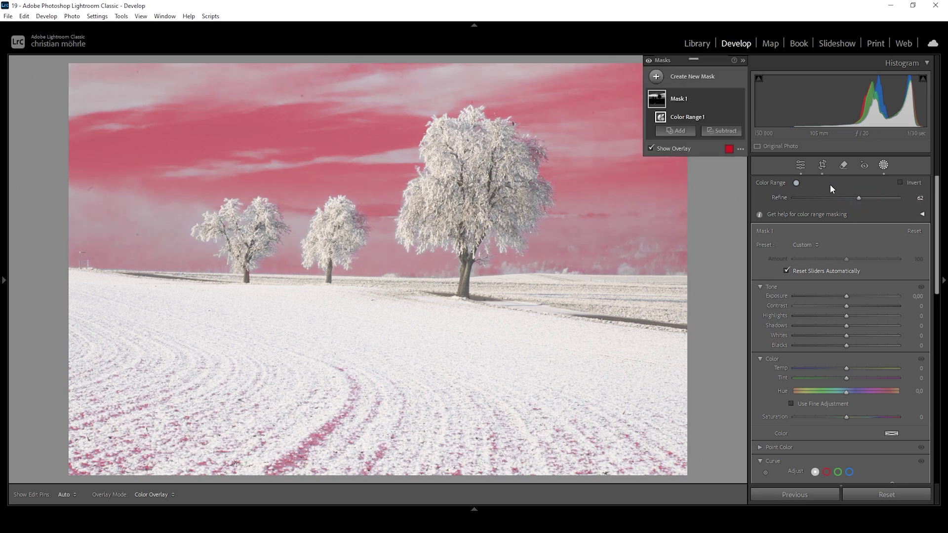
click(712, 131)
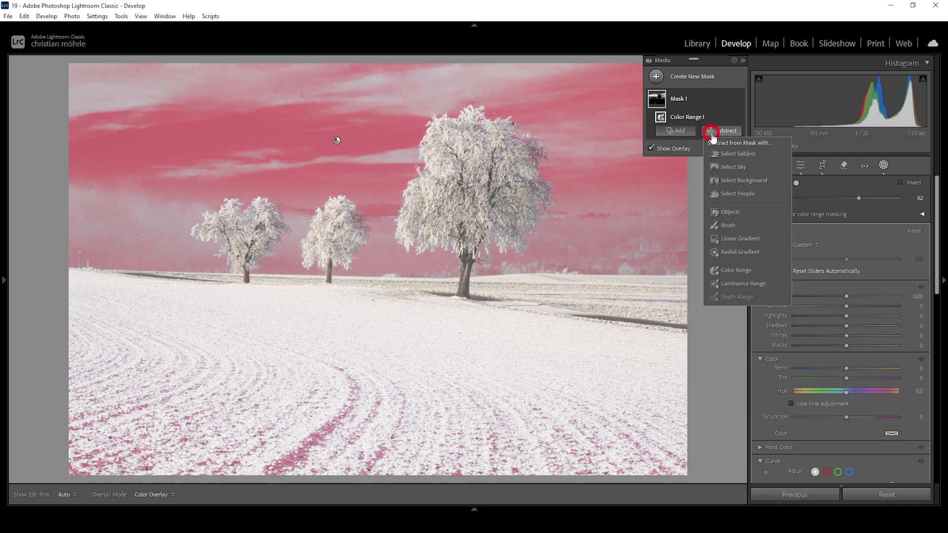
Subtract a linear gradient from Mask 1 so it covers only the upper sky.
click(733, 236)
drag(420, 226, 435, 50)
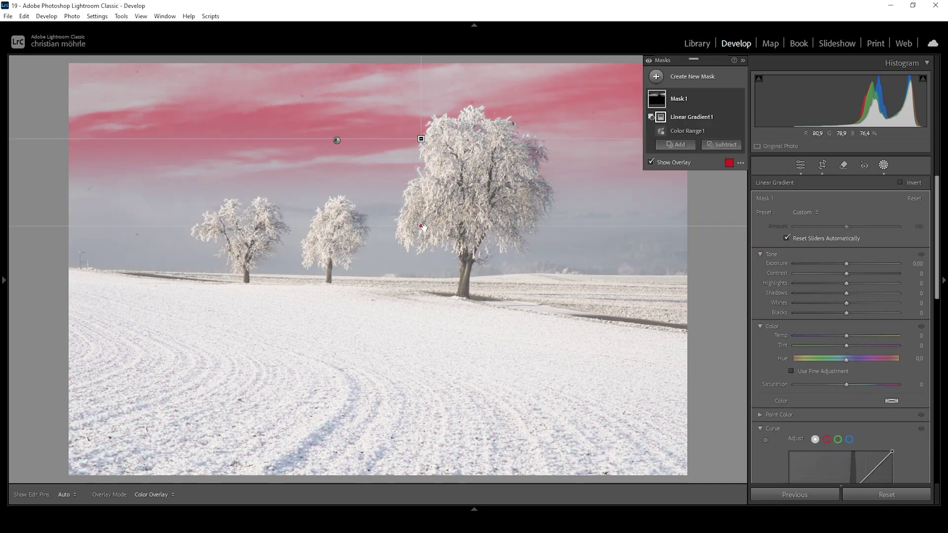
drag(421, 226, 423, 228)
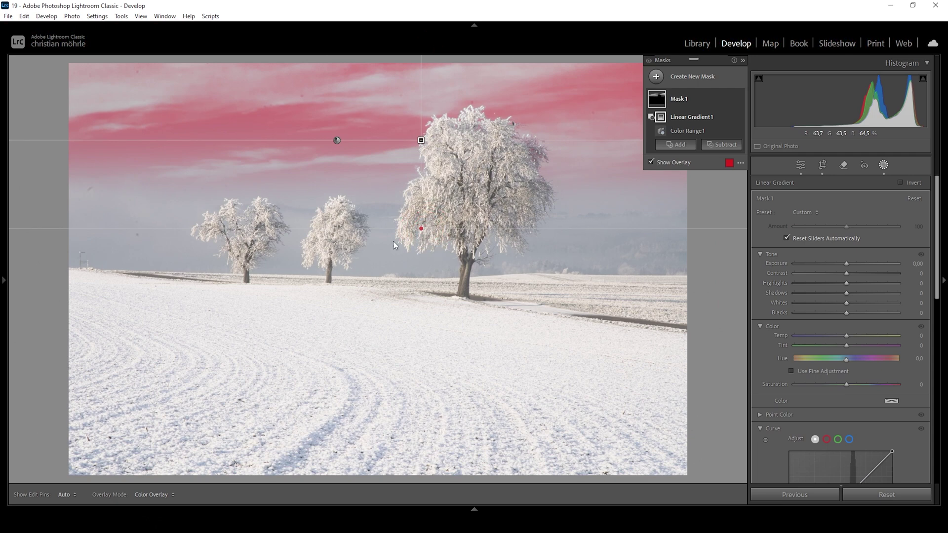
Darken the masked upper sky with Exposure −0.50 and Blacks −8.
drag(845, 264, 842, 267)
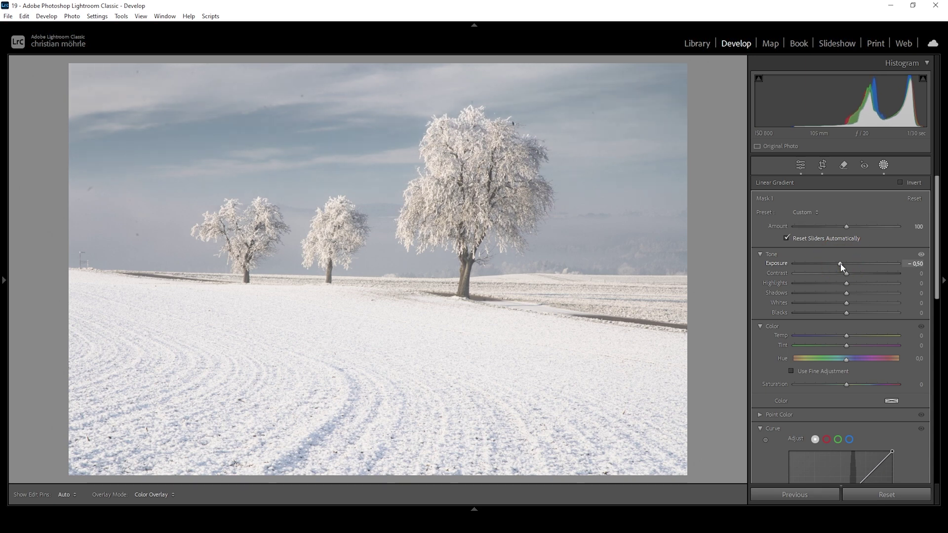
click(843, 314)
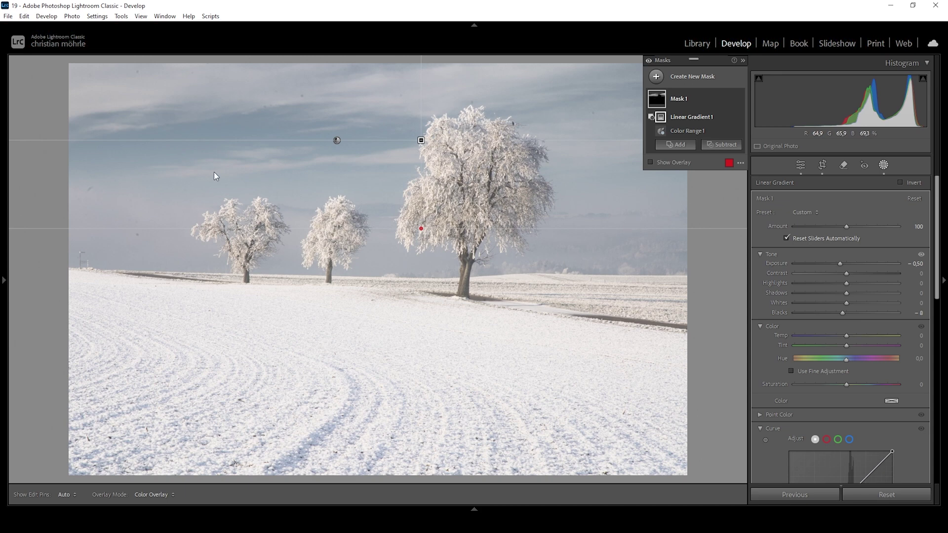
mouse_move(3, 197)
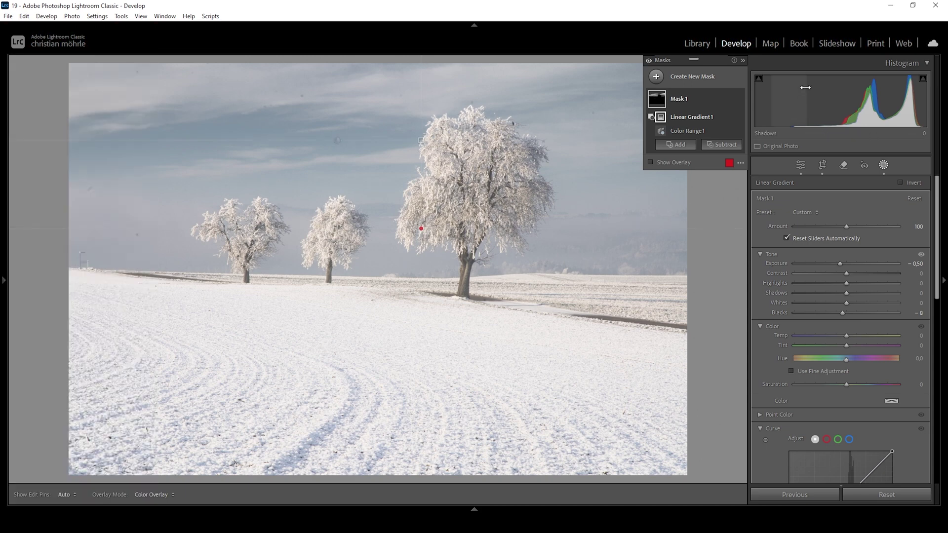
click(658, 78)
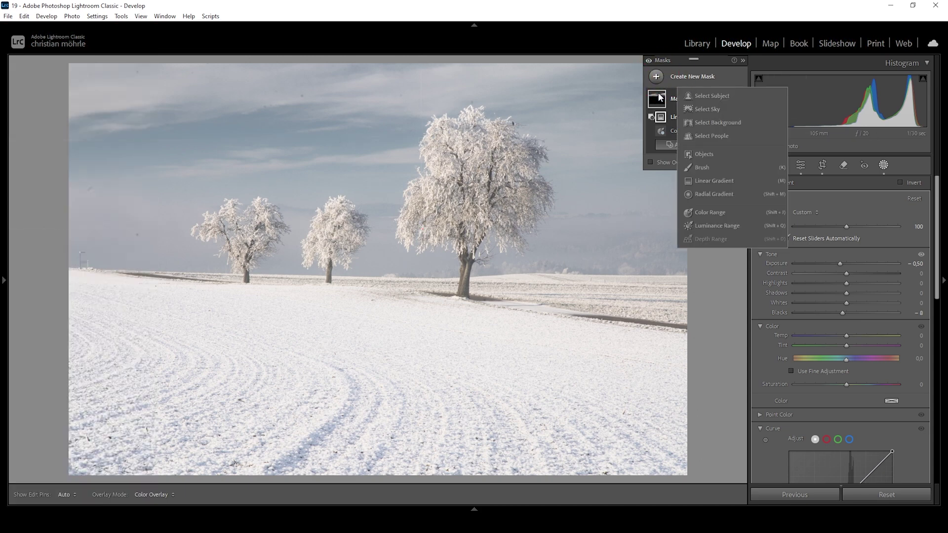
Place a radial gradient mask over the left trees and field, shifted up-left and slightly widened.
click(714, 194)
drag(136, 282, 430, 379)
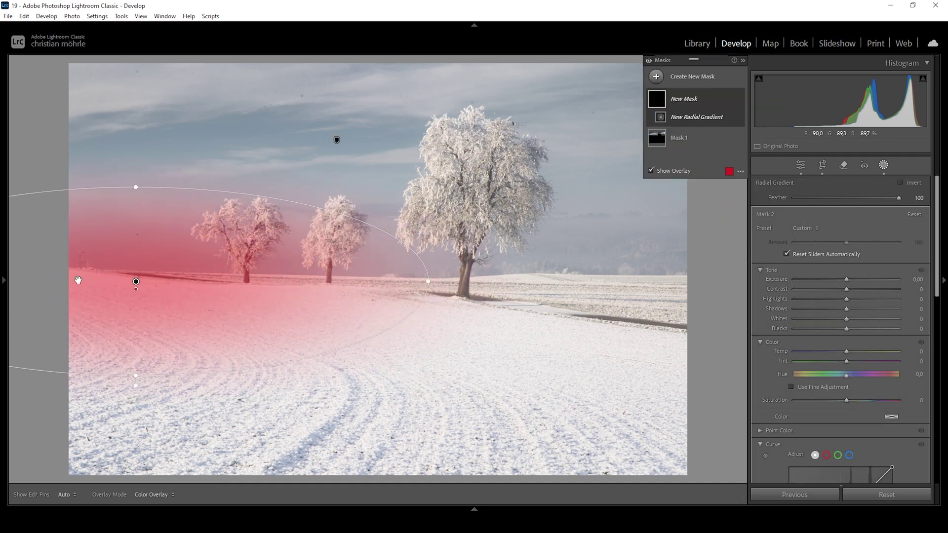
drag(134, 281, 43, 268)
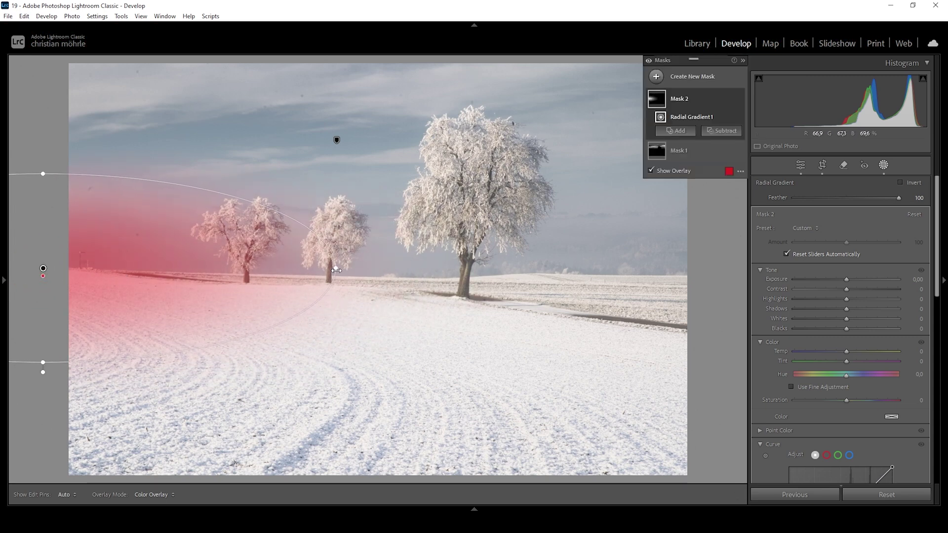
drag(336, 268, 337, 268)
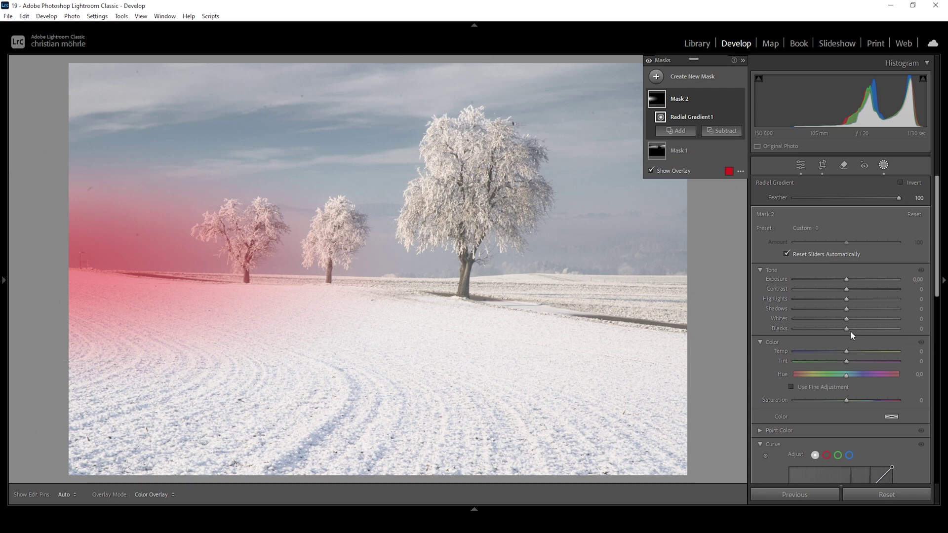
Lift the radial mask's Blacks to 55 and set Dehaze to −34 for a soft haze.
drag(848, 328, 876, 333)
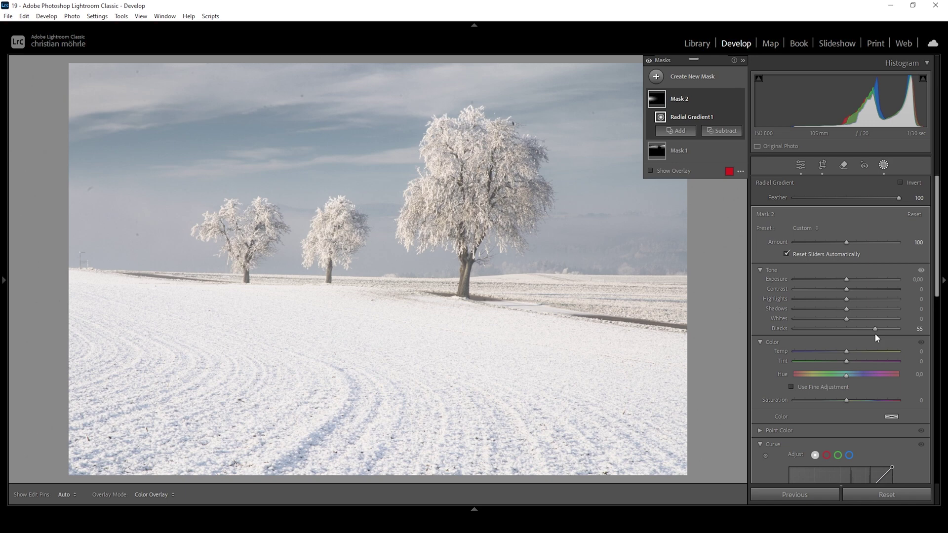
drag(937, 282, 947, 415)
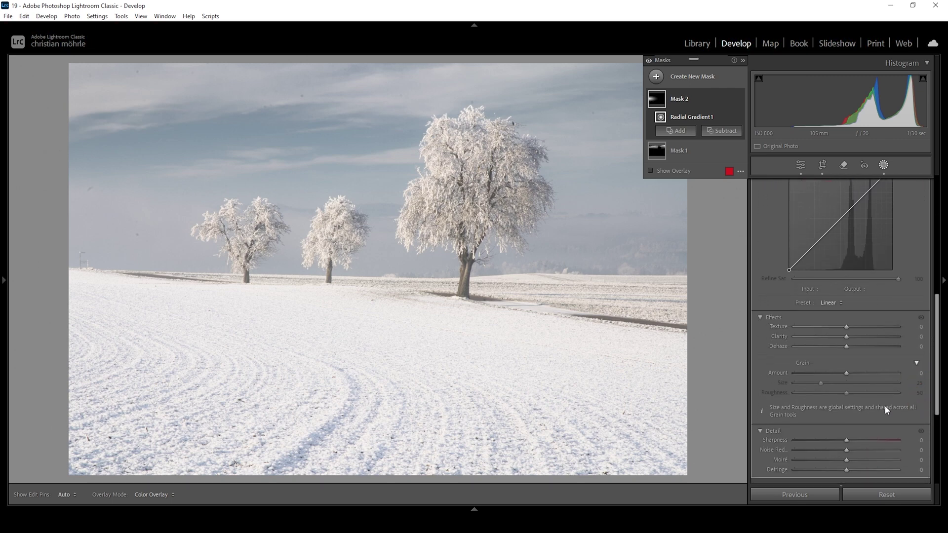
mouse_move(847, 348)
mouse_down()
mouse_move(822, 348)
mouse_move(831, 348)
mouse_up()
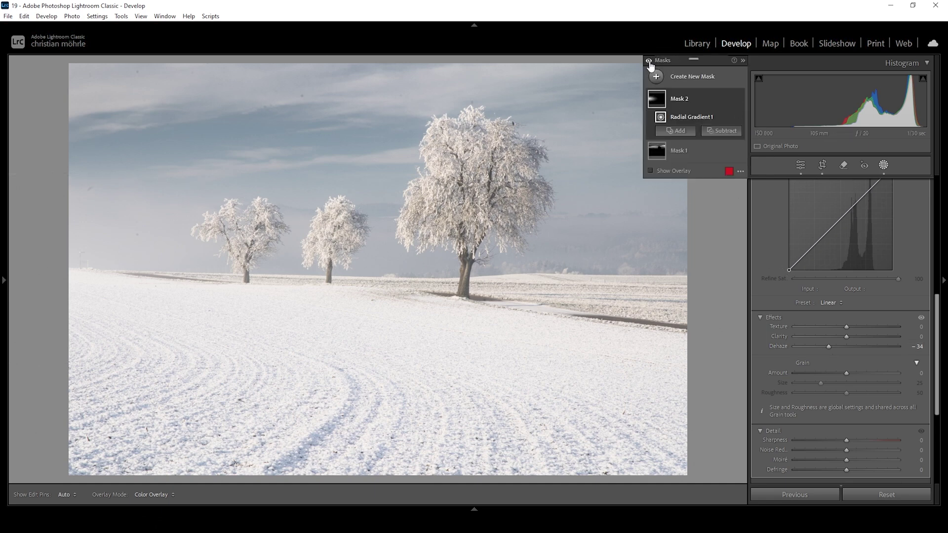
Compare the image with mask adjustments hidden and shown, then exit masking keeping both masks.
click(649, 62)
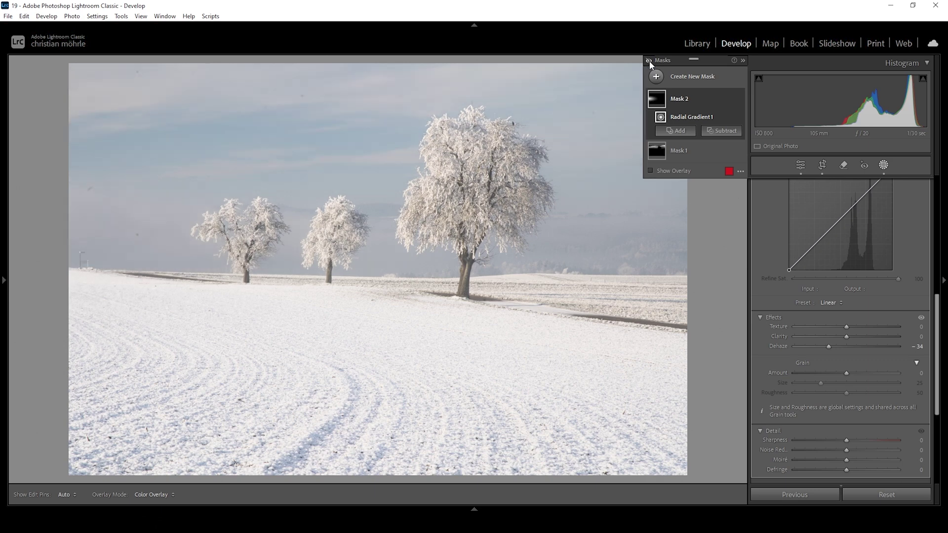
click(649, 61)
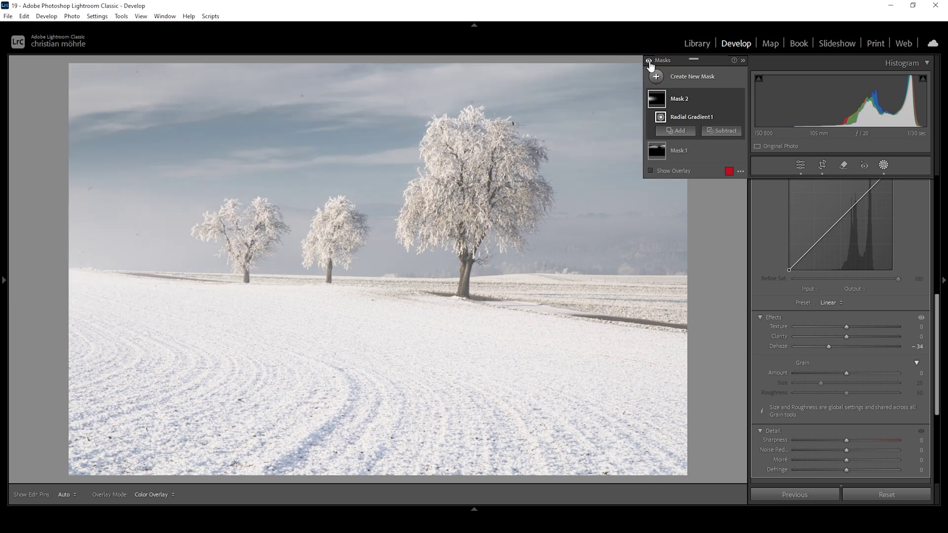
click(801, 165)
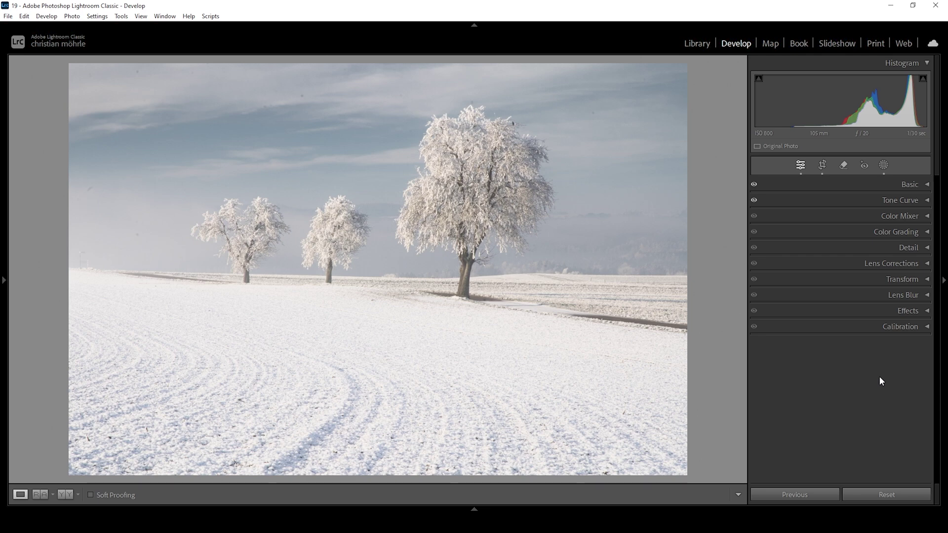
Set Calibration Blue Primary Hue to −25 and Saturation to +32.
click(870, 329)
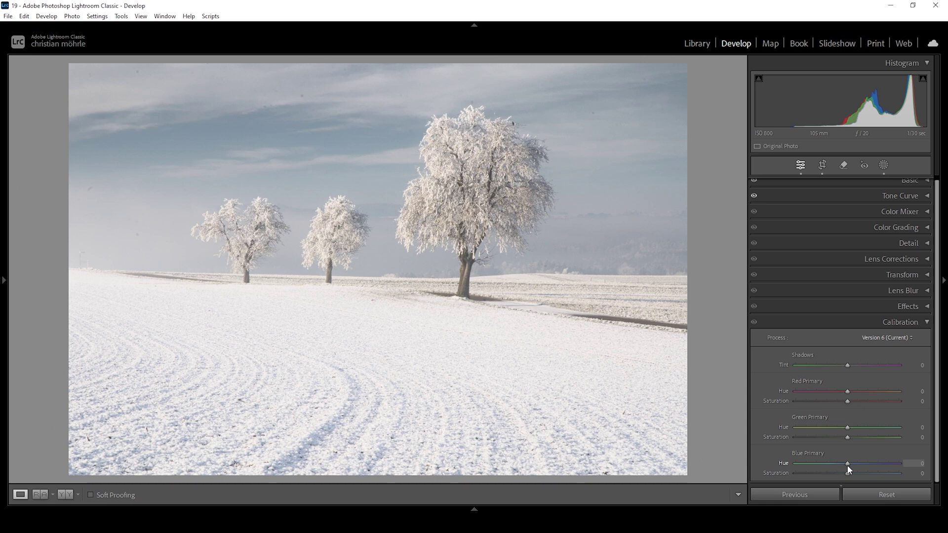
drag(844, 466, 841, 466)
drag(847, 472, 864, 474)
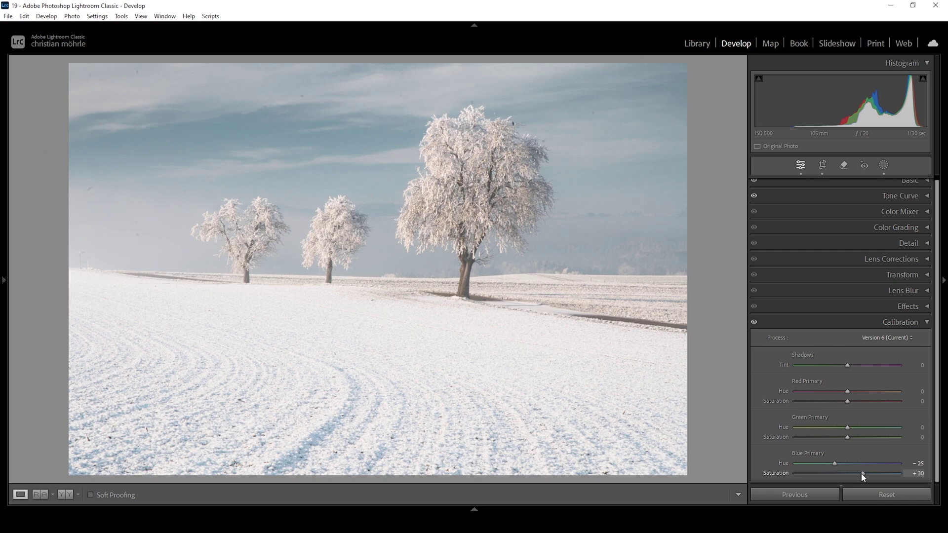
drag(863, 474, 866, 474)
click(903, 323)
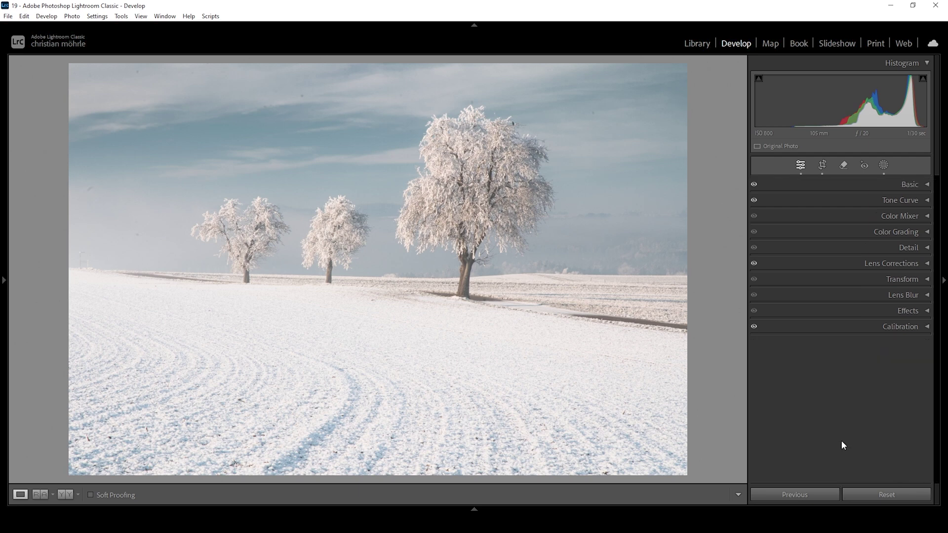
Sharpen with Radius 0.5, Detail 100, Masking 77 and Amount 67.
click(906, 249)
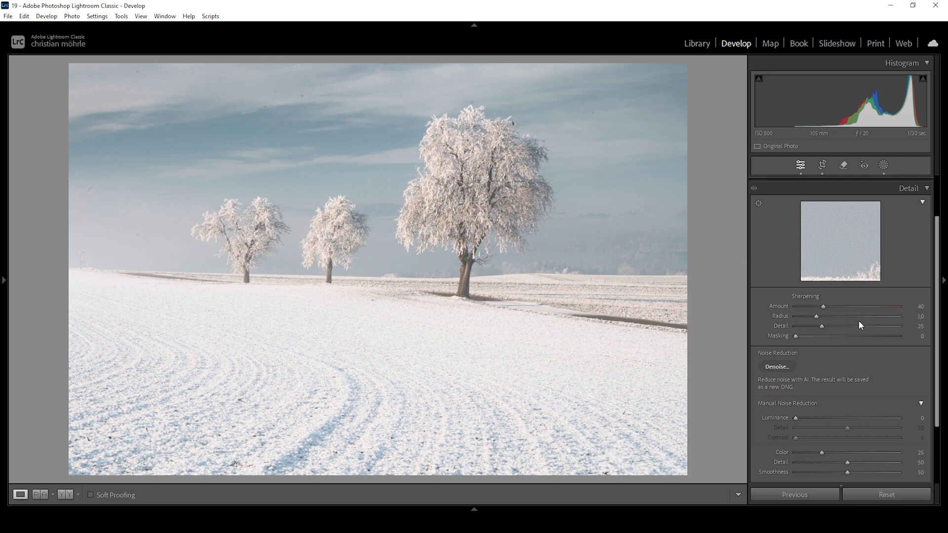
drag(816, 316, 698, 317)
drag(821, 330, 898, 326)
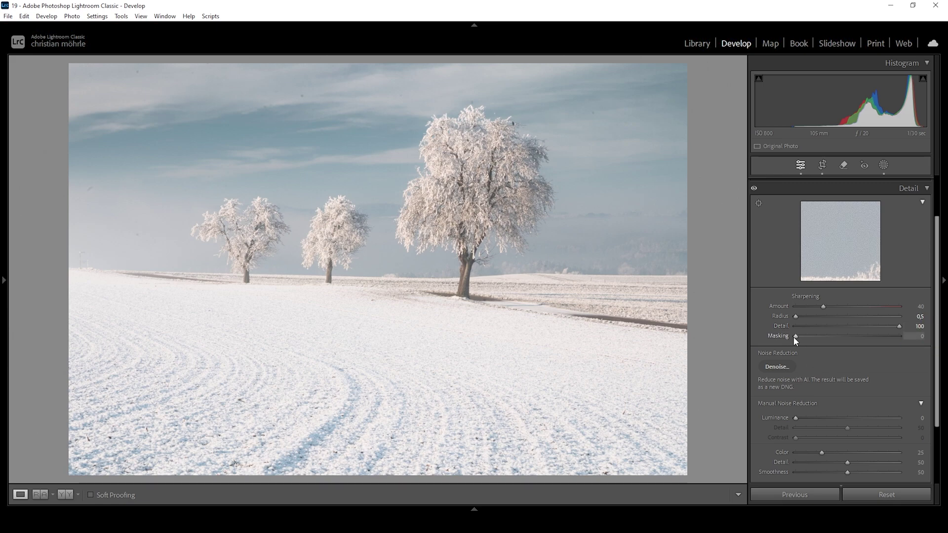
drag(796, 337, 875, 341)
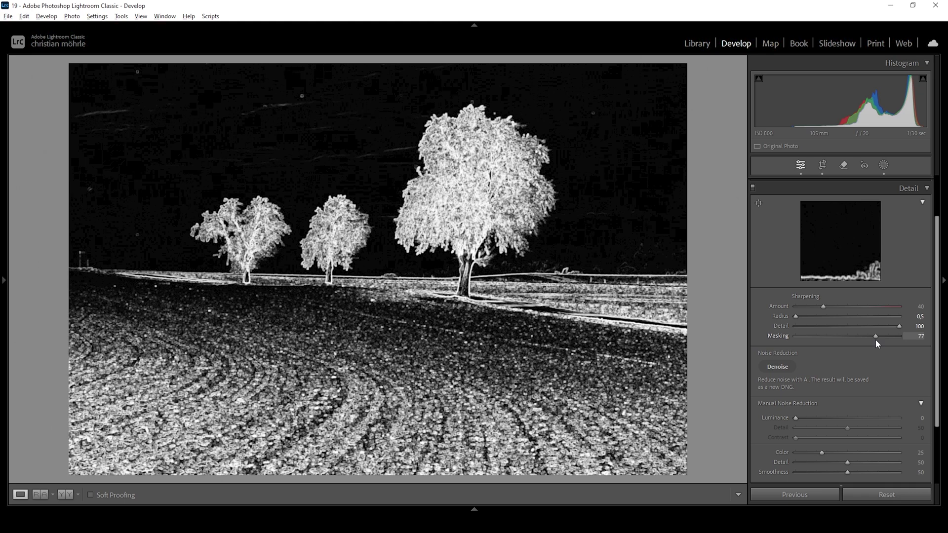
drag(876, 339, 876, 339)
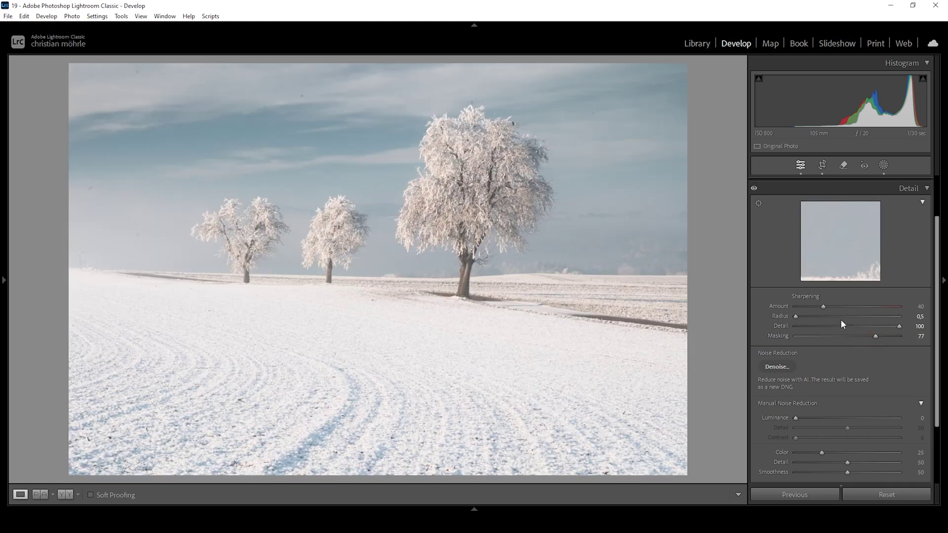
drag(824, 306, 840, 306)
click(927, 249)
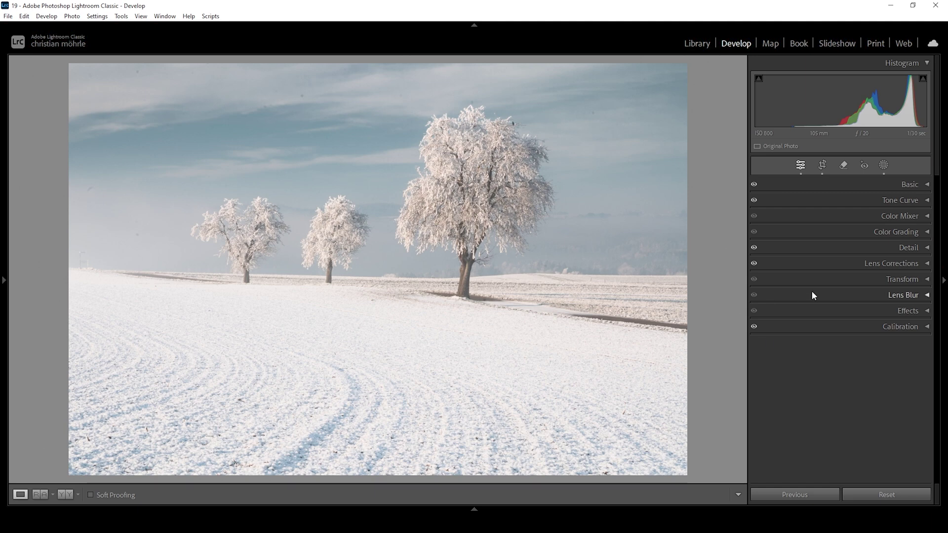
click(844, 166)
Heal three sky dust spots in Heal mode, found with Visualize Spots, then turn it off.
click(800, 201)
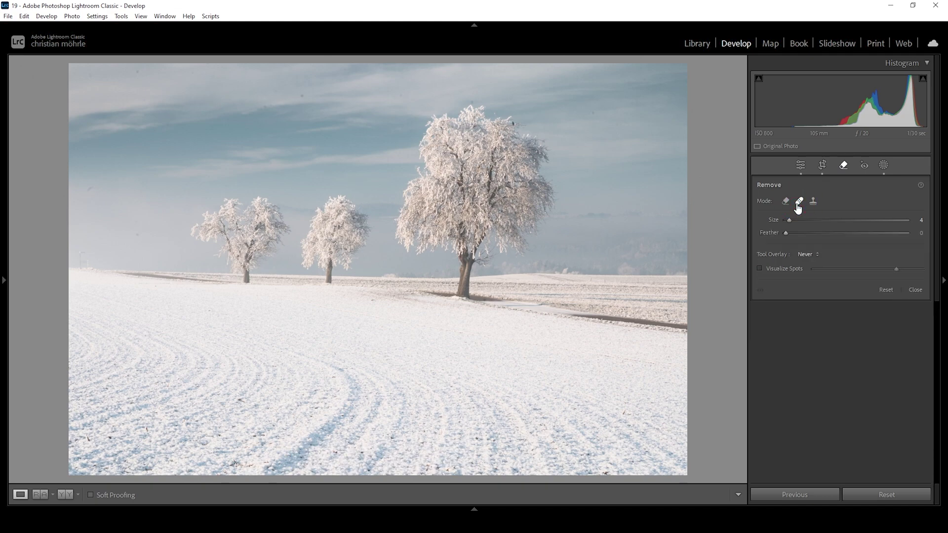
click(760, 268)
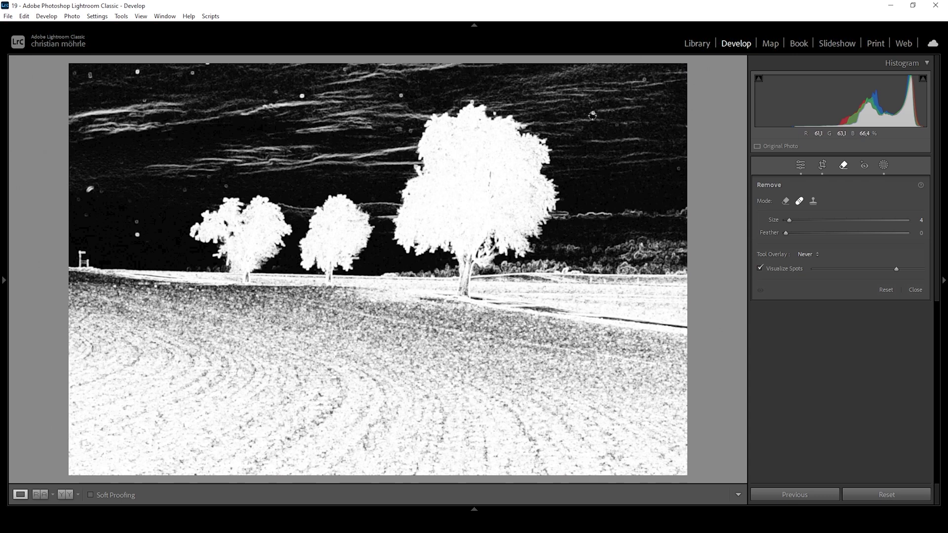
scroll(595, 118, up, 1)
click(678, 167)
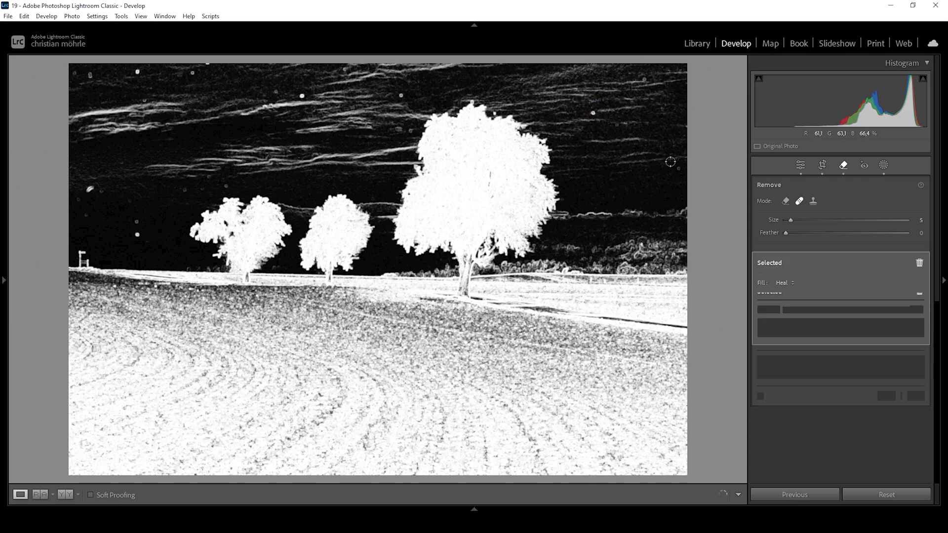
click(400, 94)
click(300, 95)
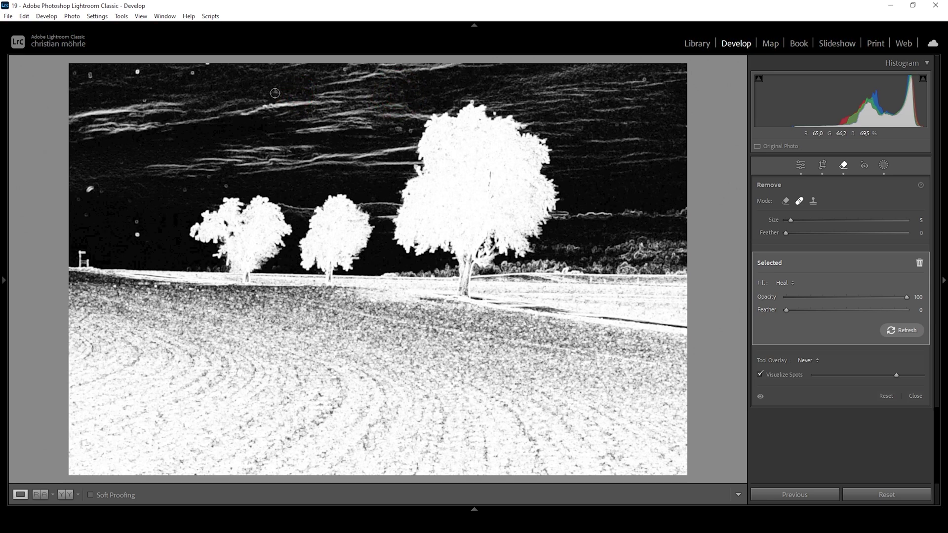
key(a)
scroll(513, 123, down, 1)
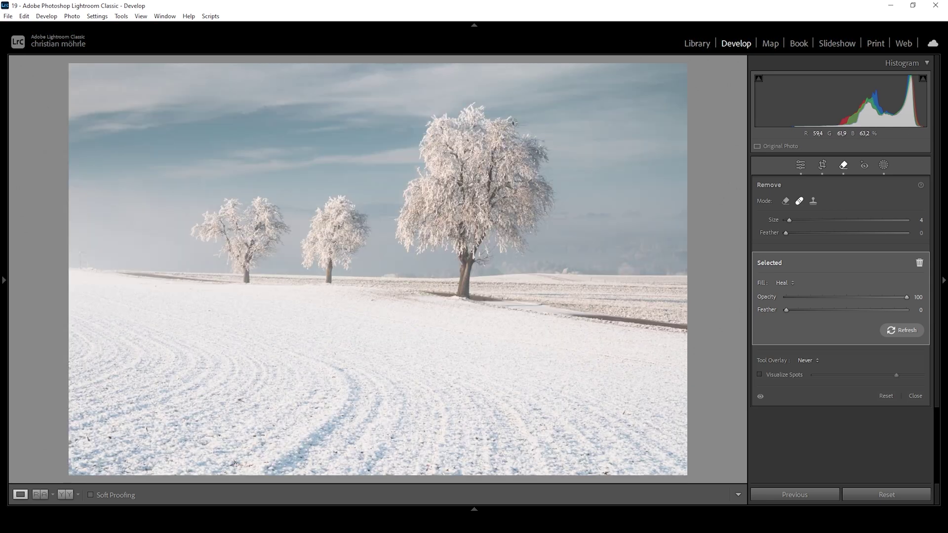
scroll(514, 122, down, 1)
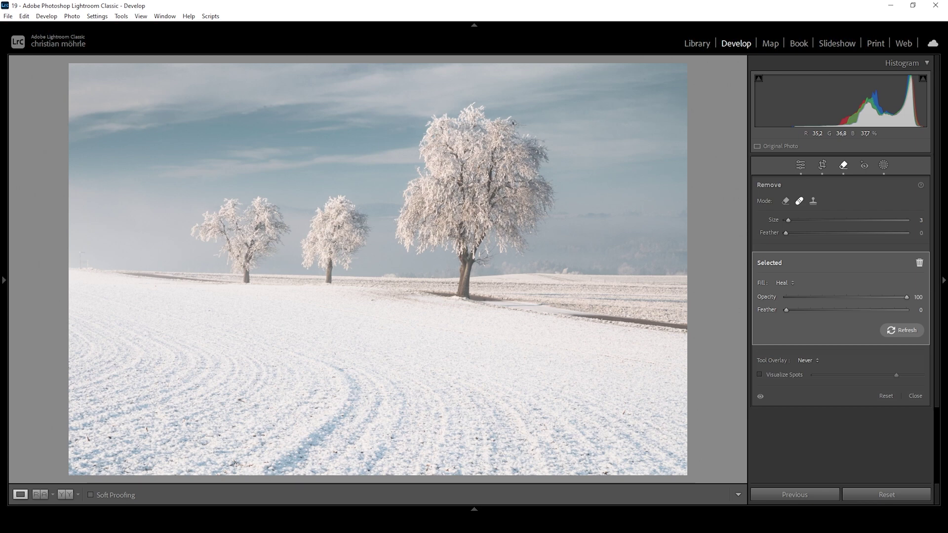